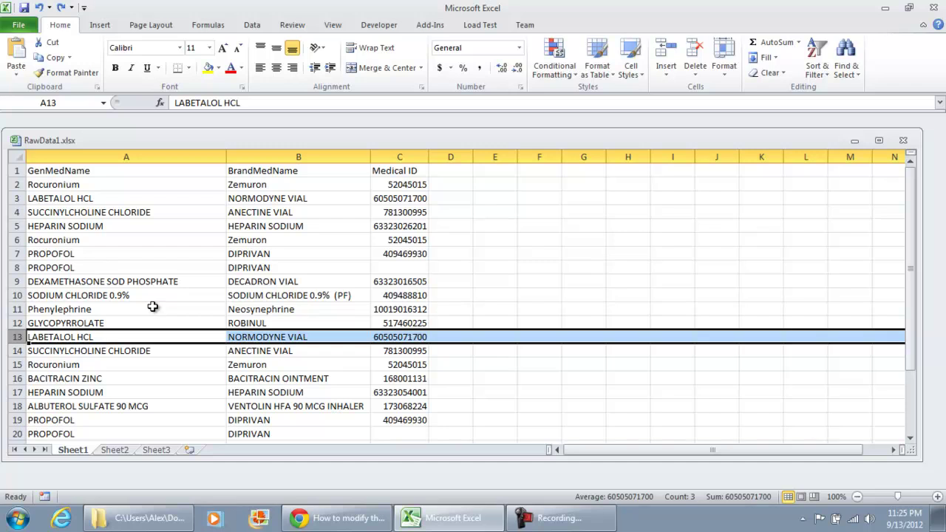
# Step: In the undo-levels support article, highlight the 16-level default and the 100-level limit advice
pyautogui.click(332, 523)
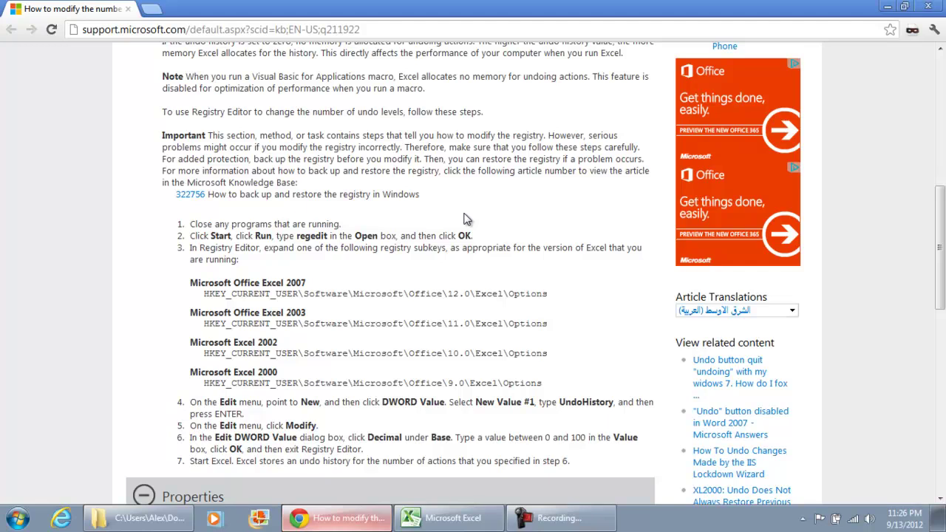
pyautogui.scroll(4, 466, 219)
pyautogui.scroll(1, 465, 219)
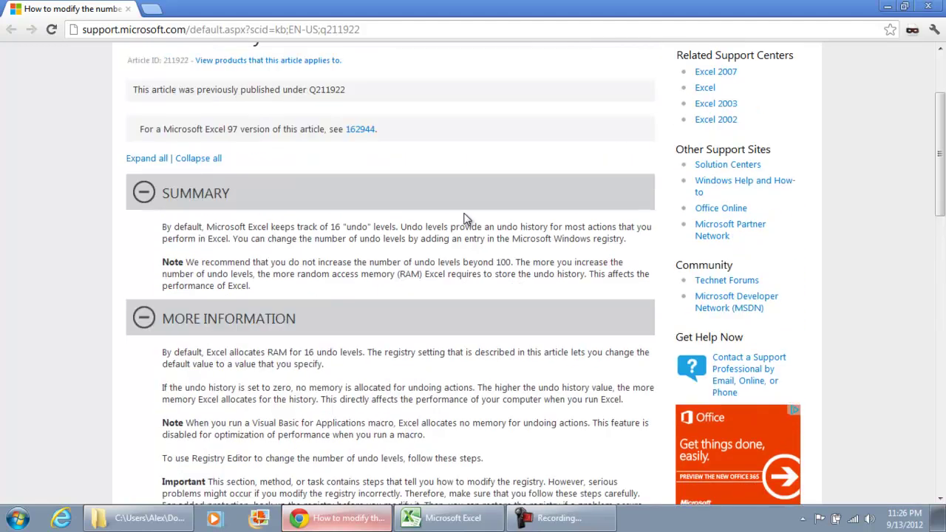
pyautogui.scroll(2, 466, 218)
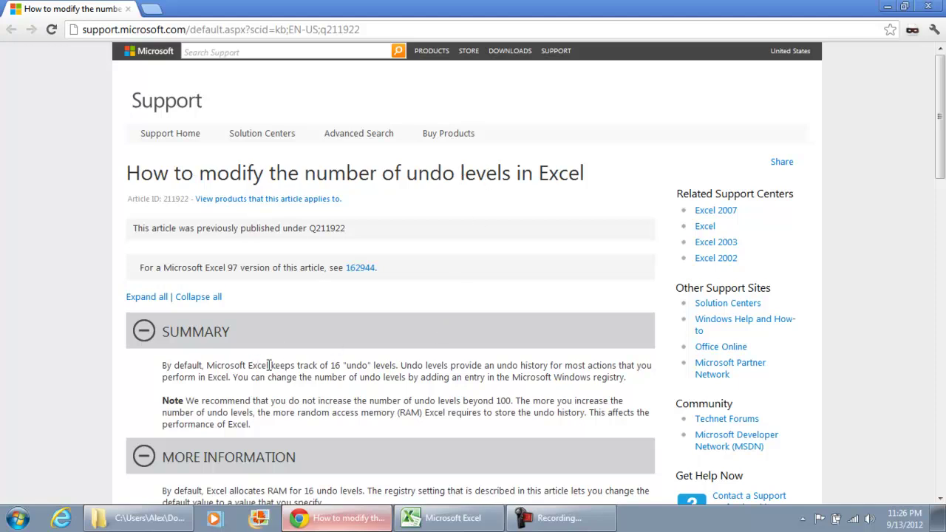
pyautogui.moveTo(269, 365); pyautogui.dragTo(344, 365)
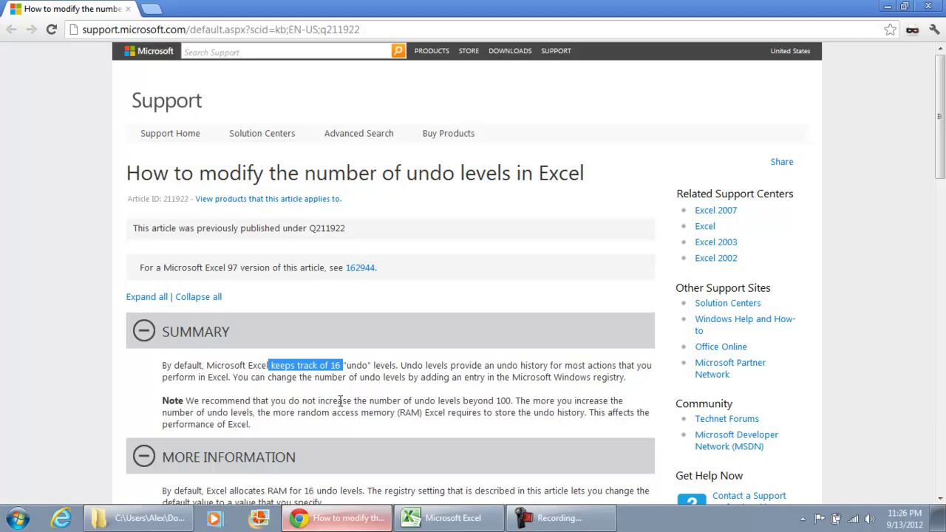
pyautogui.moveTo(402, 400); pyautogui.dragTo(514, 401)
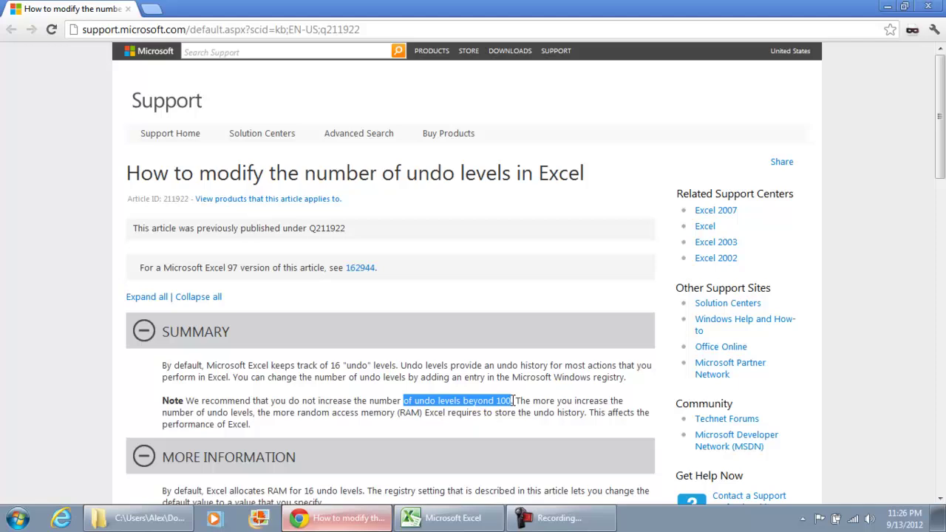
# Step: Clear the highlight and scroll down to the Excel Options registry subkey steps
pyautogui.click(389, 427)
pyautogui.scroll(-3, 390, 421)
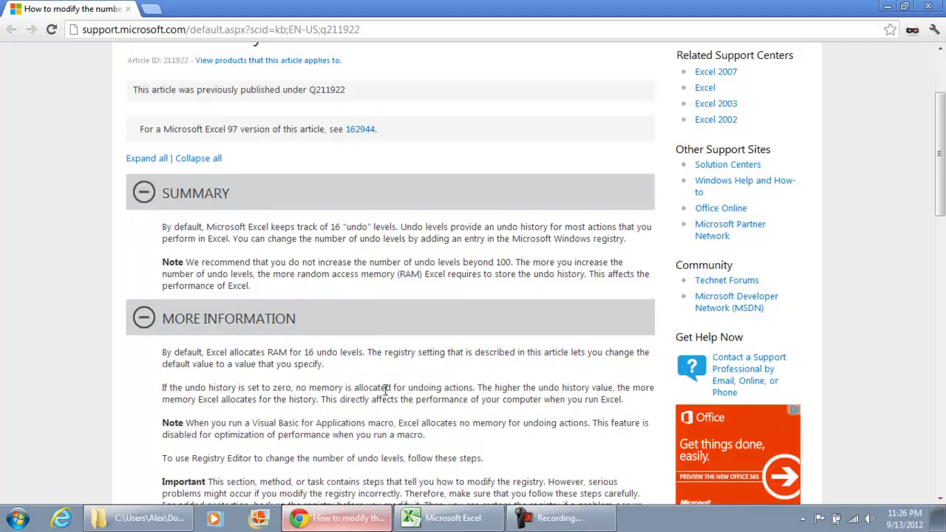
pyautogui.scroll(-1, 384, 370)
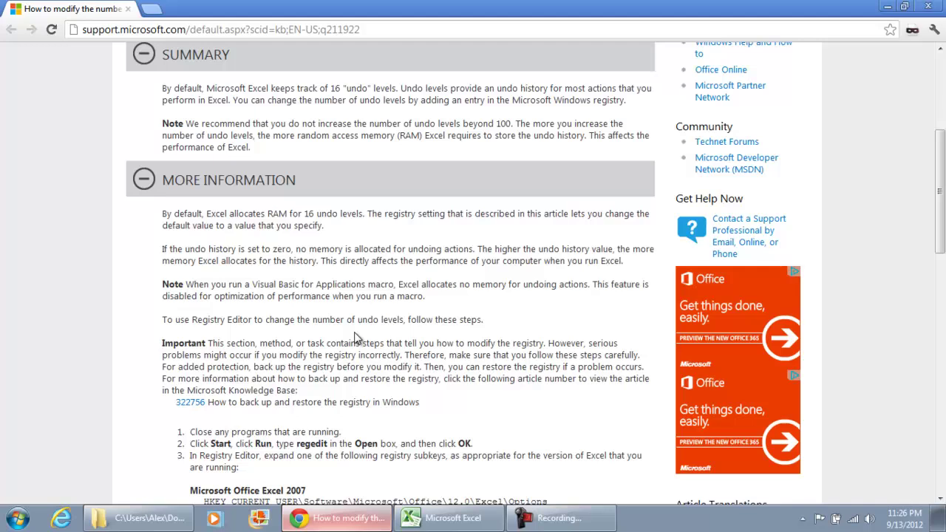
pyautogui.scroll(-1, 353, 332)
pyautogui.scroll(-1, 346, 321)
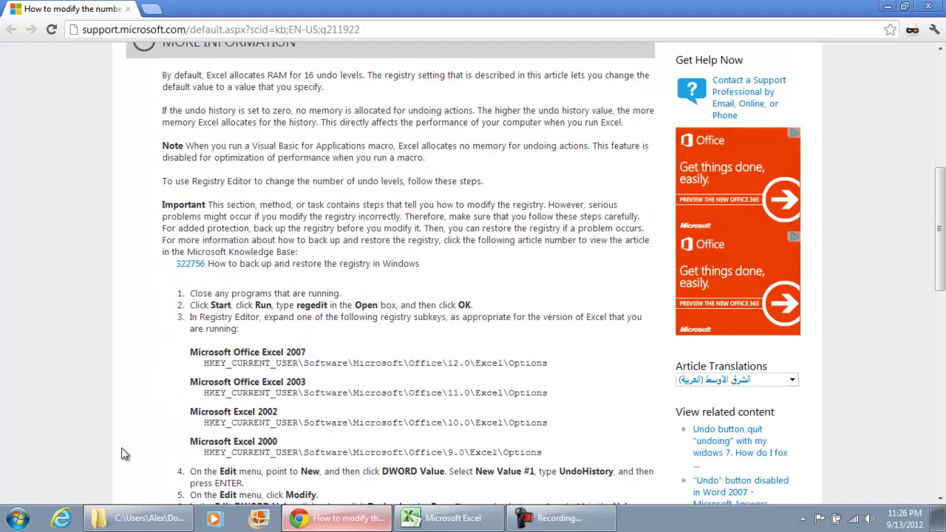
# Step: Search the Start menu for regedit and launch regedit.exe
pyautogui.click(18, 518)
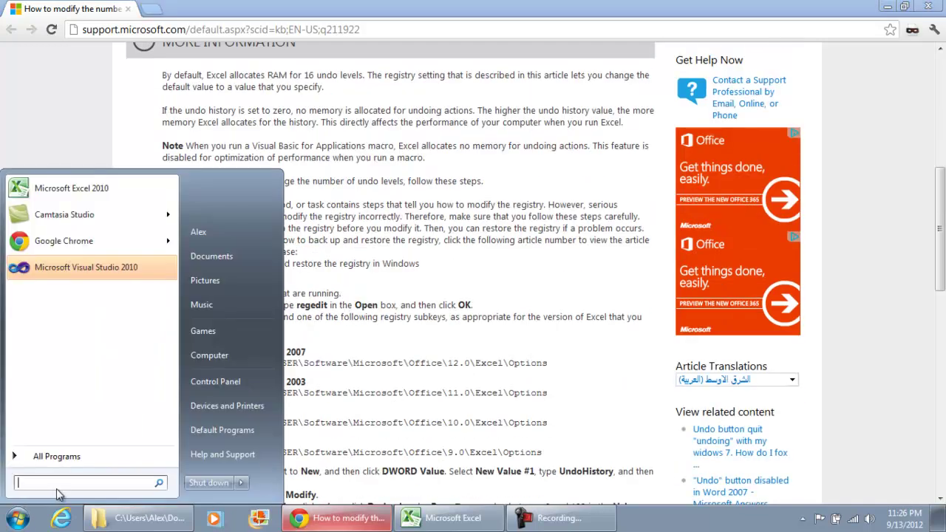
pyautogui.write('r')
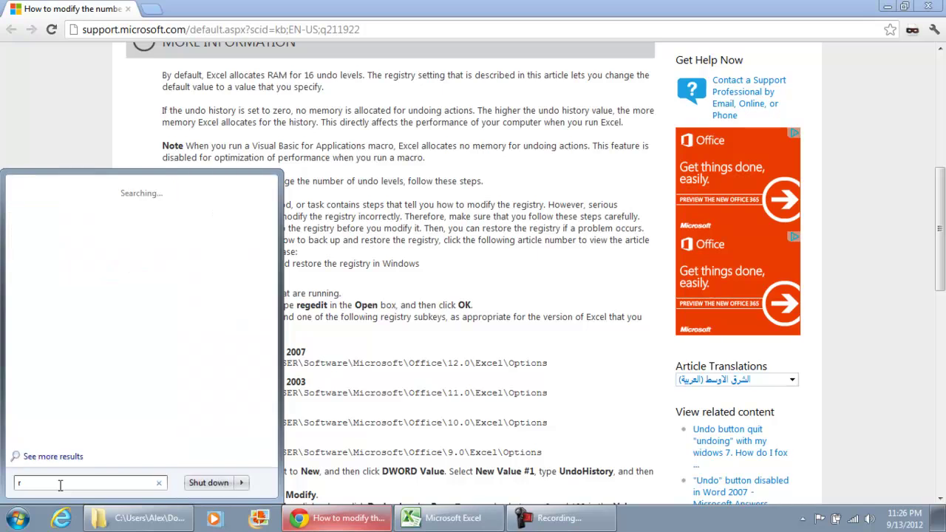
pyautogui.write('egedit')
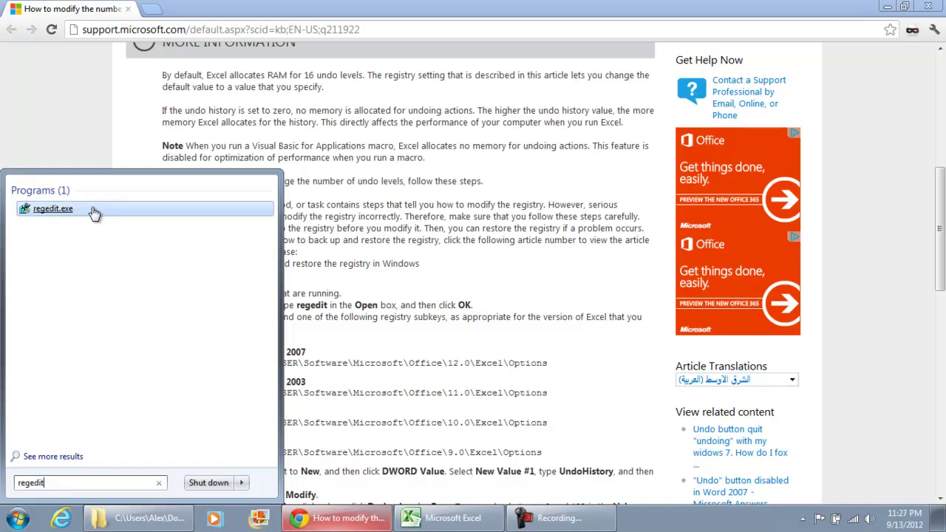
pyautogui.click(67, 211)
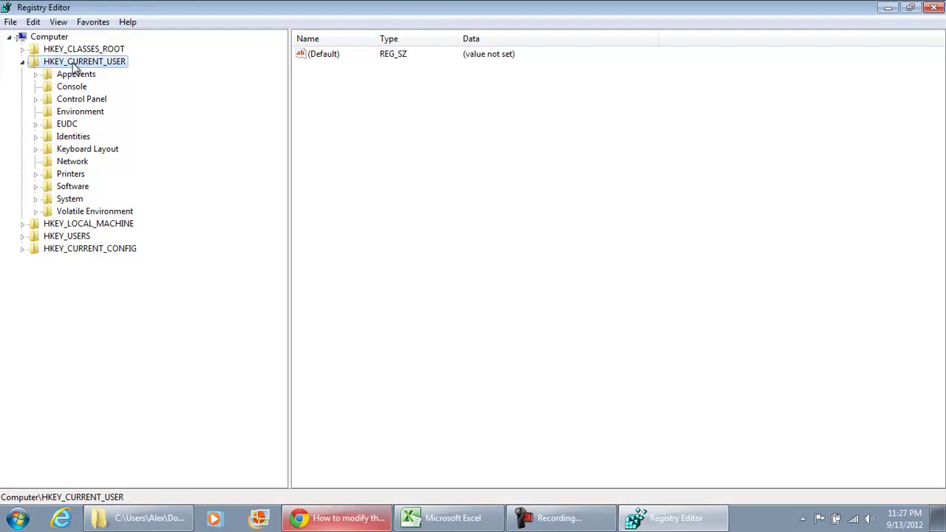
# Step: Highlight 'Microsoft' and 'Office' in the article's registry path as a reference
pyautogui.hotkey('alt', 'Tab')
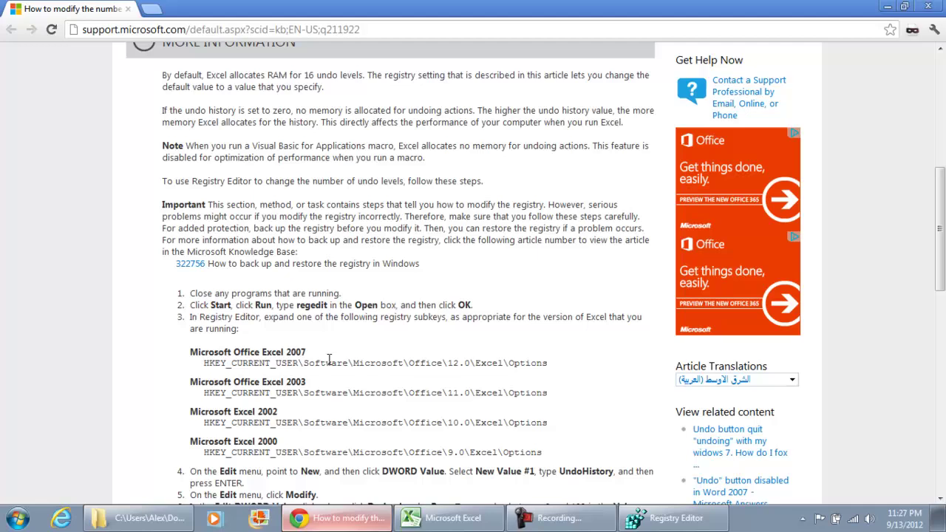
pyautogui.doubleClick(379, 363)
pyautogui.doubleClick(426, 363)
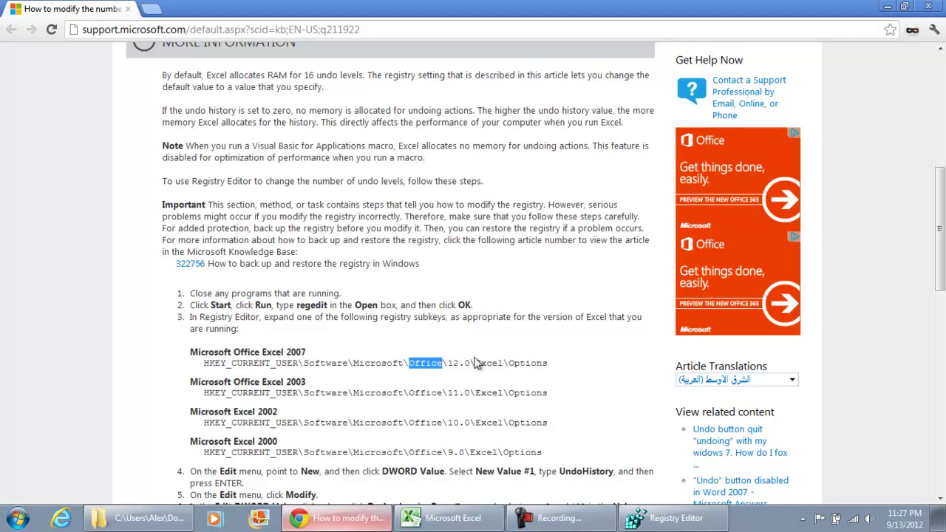
pyautogui.hotkey('alt', 'Tab')
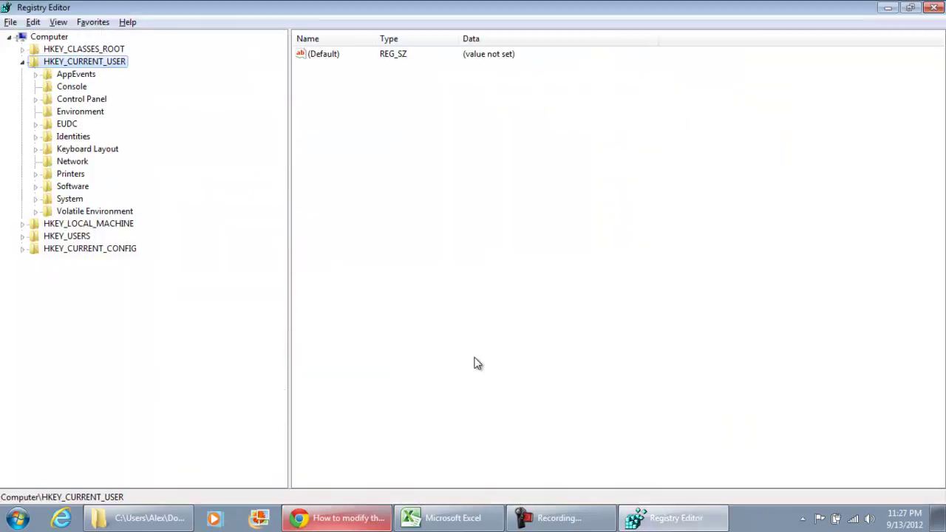
# Step: Expand HKEY_CURRENT_USER\Software and move to the Microsoft key
pyautogui.click(61, 190)
pyautogui.press('Right')
pyautogui.press('Right')
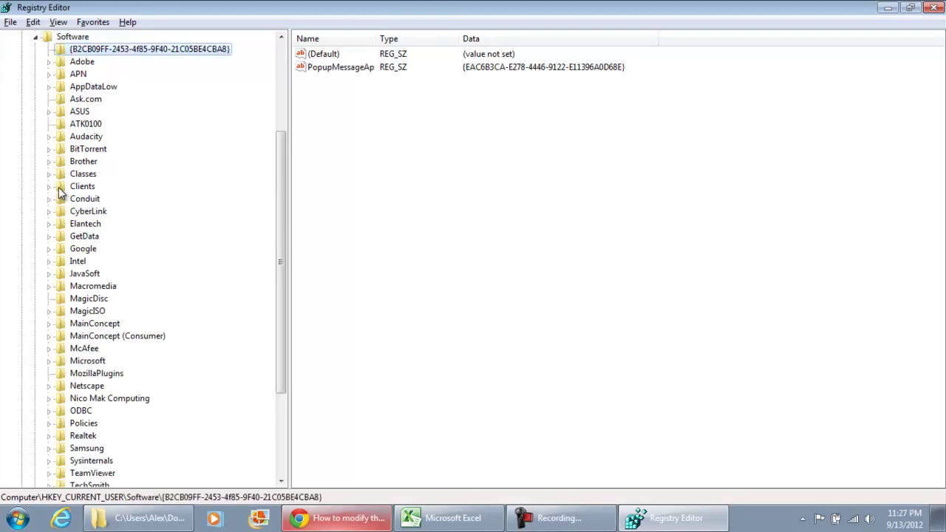
pyautogui.press('m')
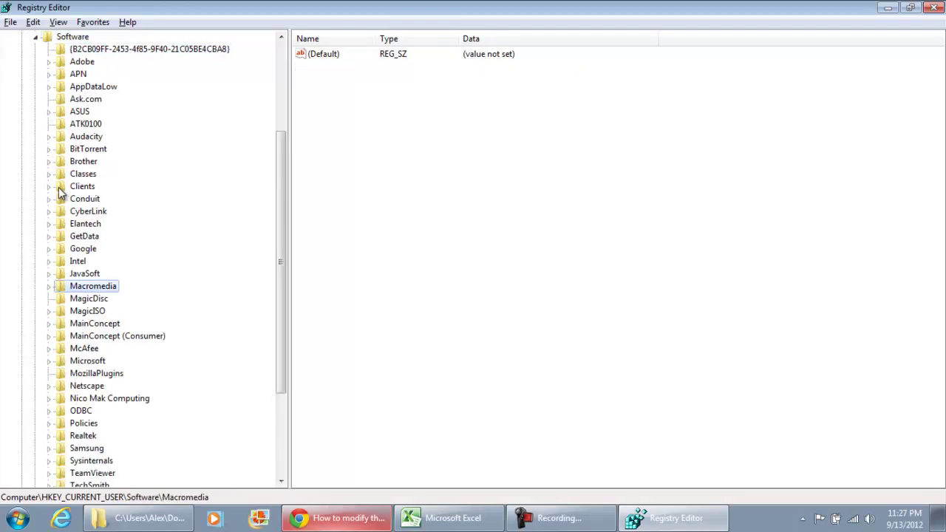
pyautogui.press('Down')
pyautogui.press('Down')
# Step: Expand Microsoft\Office\14.0 and open the Excel key to reach Options
pyautogui.press('Down')
pyautogui.press('Down')
pyautogui.press('Down')
pyautogui.press('Down')
pyautogui.press('Right')
pyautogui.press('Right')
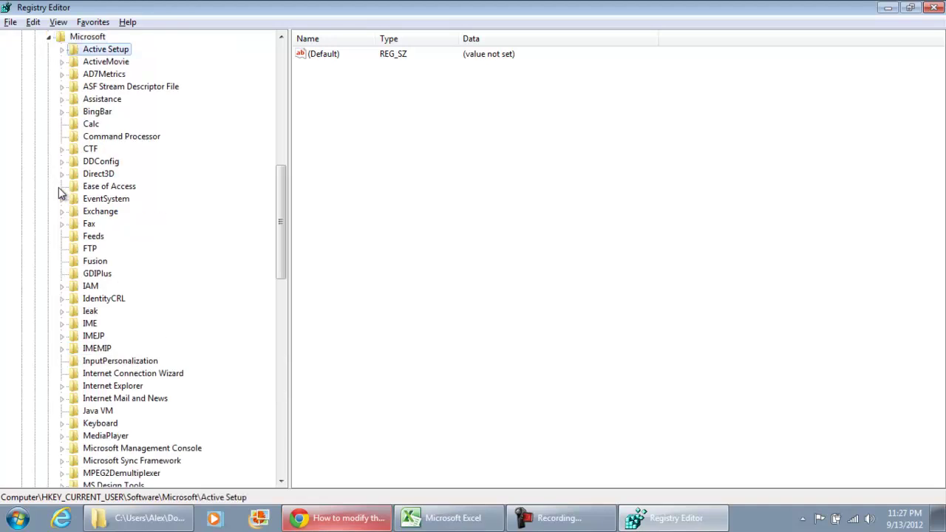
pyautogui.press('o')
pyautogui.press('Down')
pyautogui.press('Up')
pyautogui.press('Right')
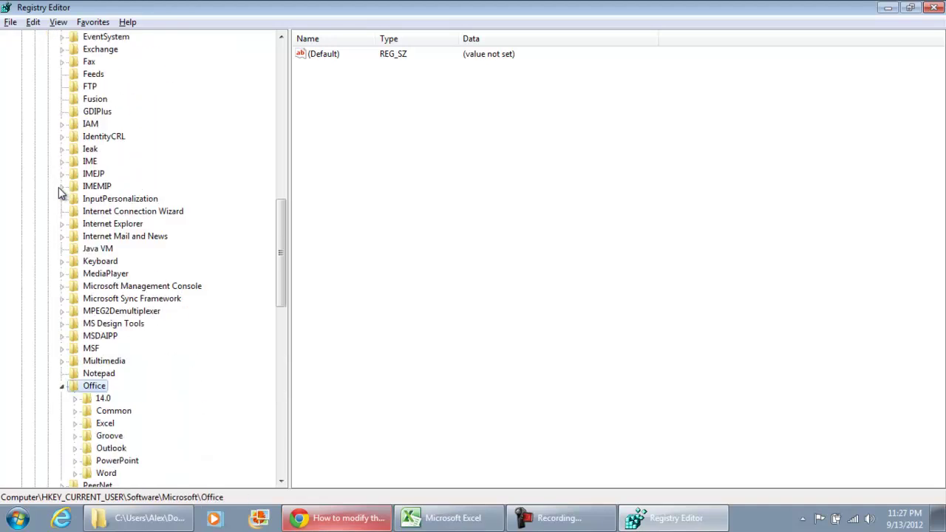
pyautogui.press('Down')
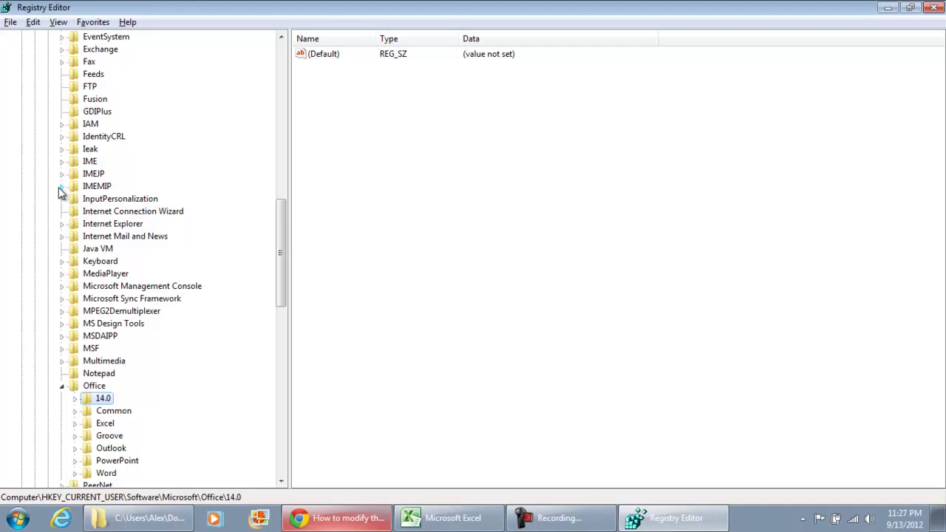
pyautogui.press('Right')
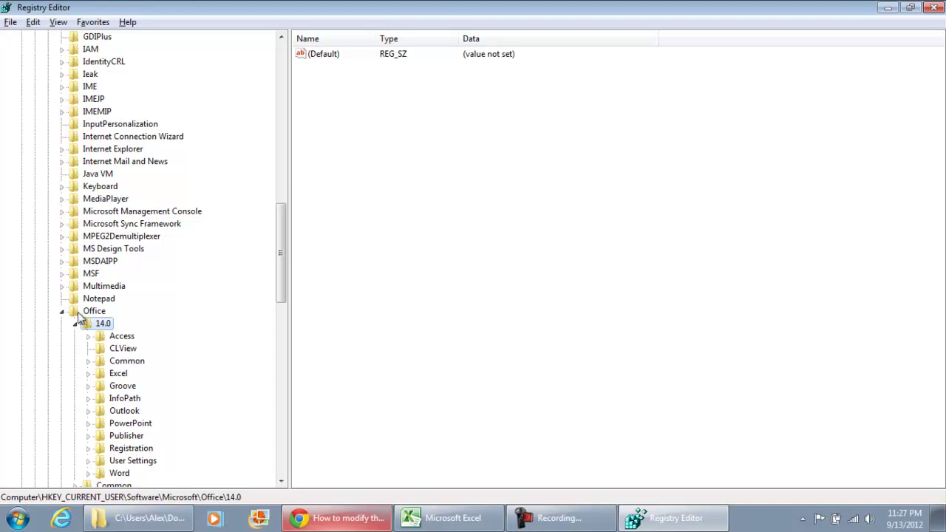
pyautogui.click(116, 374)
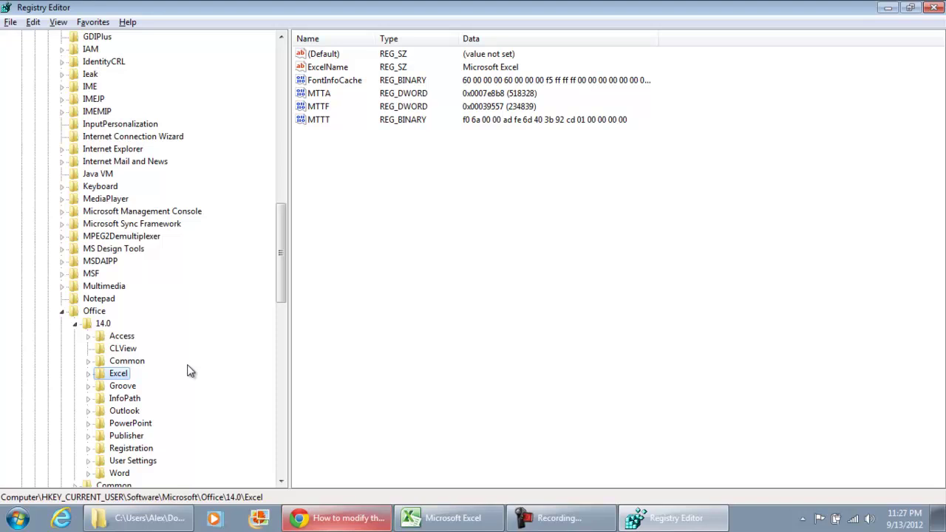
pyautogui.doubleClick(112, 375)
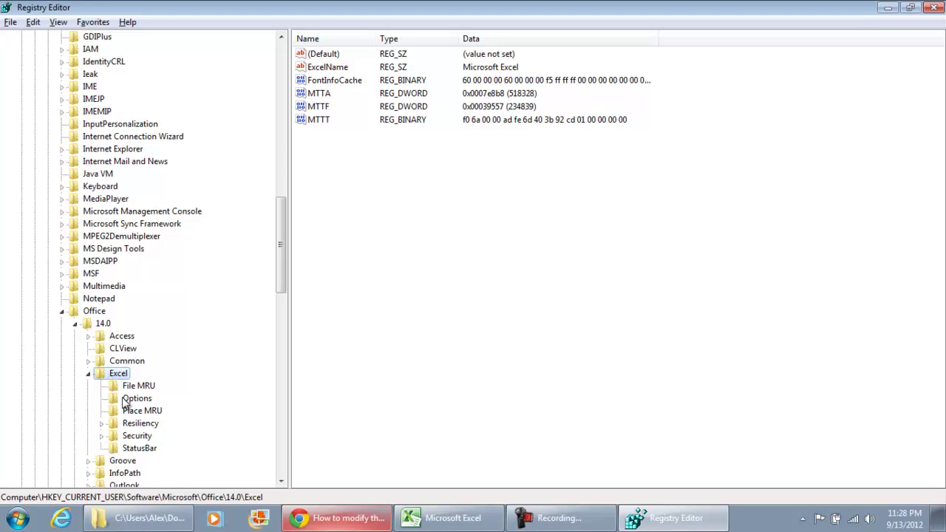
# Step: Select the Excel Options key and create a new QWORD (64-bit) value in it
pyautogui.click(125, 402)
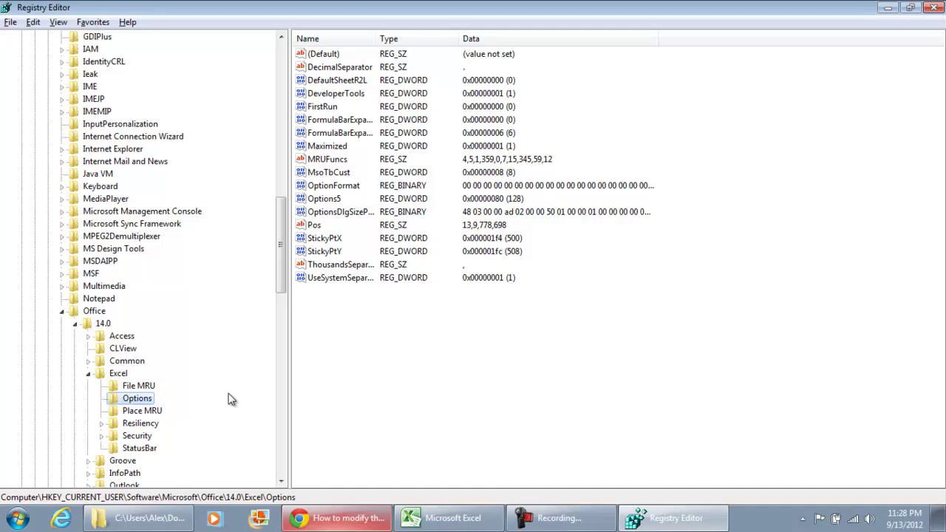
pyautogui.hotkey('alt', 'Tab')
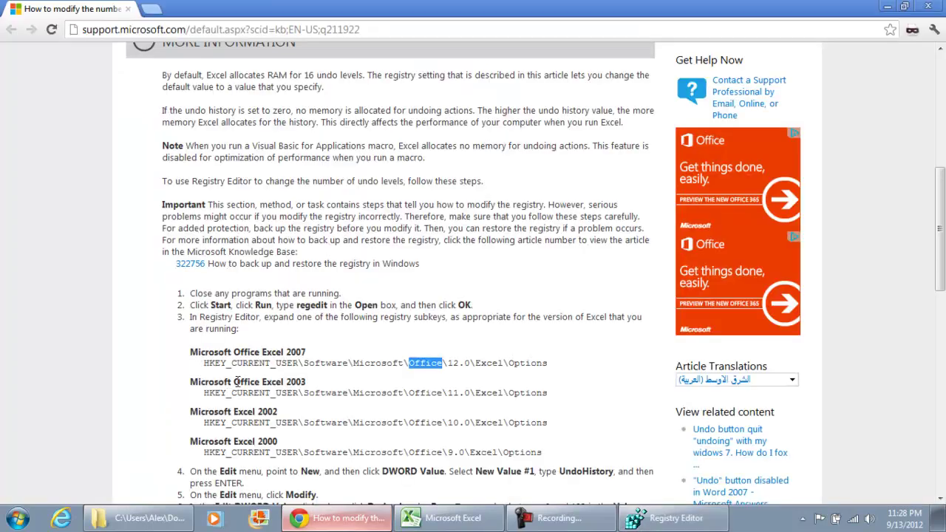
pyautogui.scroll(-1, 236, 381)
pyautogui.hotkey('alt', 'Tab')
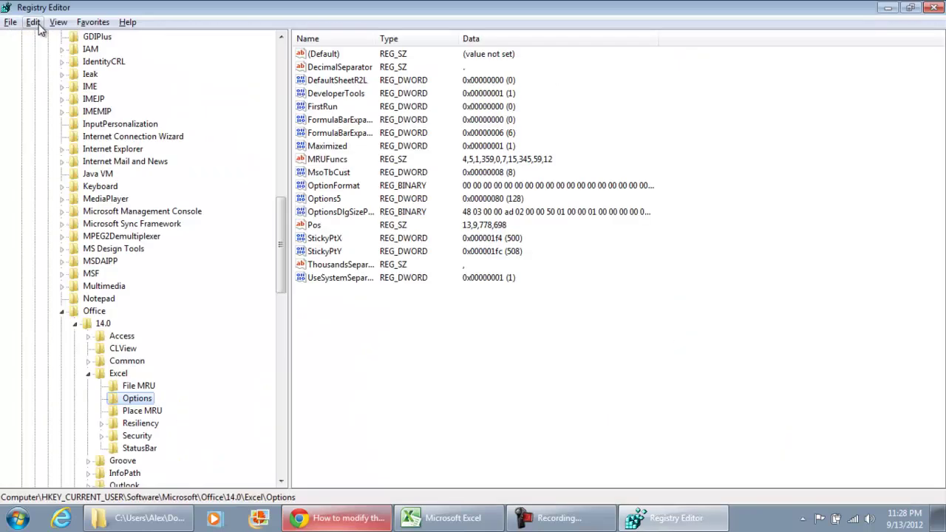
pyautogui.click(33, 22)
pyautogui.moveTo(39, 42)
pyautogui.hotkey('alt', 'Tab')
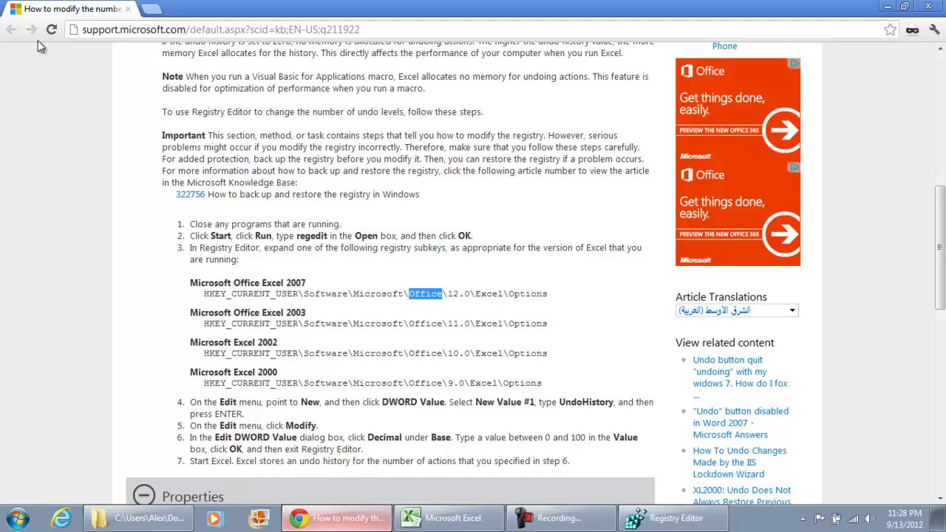
pyautogui.hotkey('alt', 'Tab')
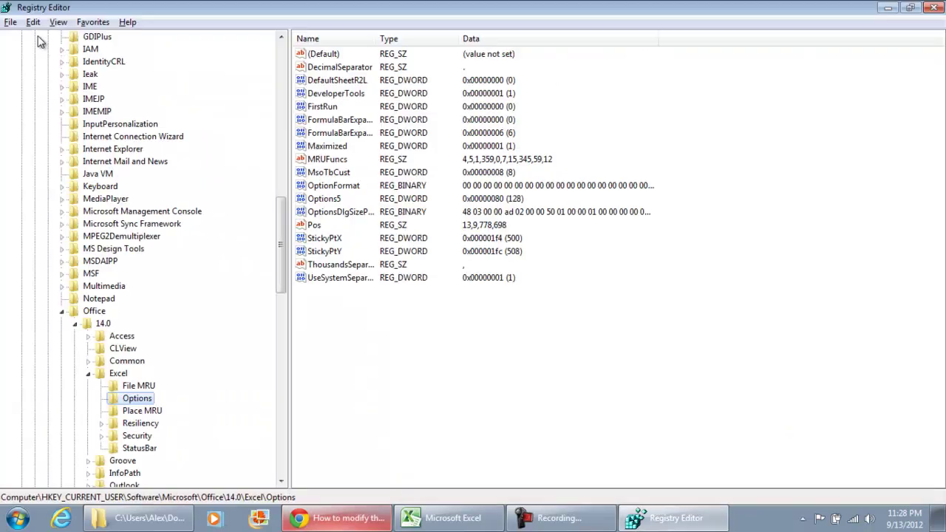
pyautogui.click(33, 22)
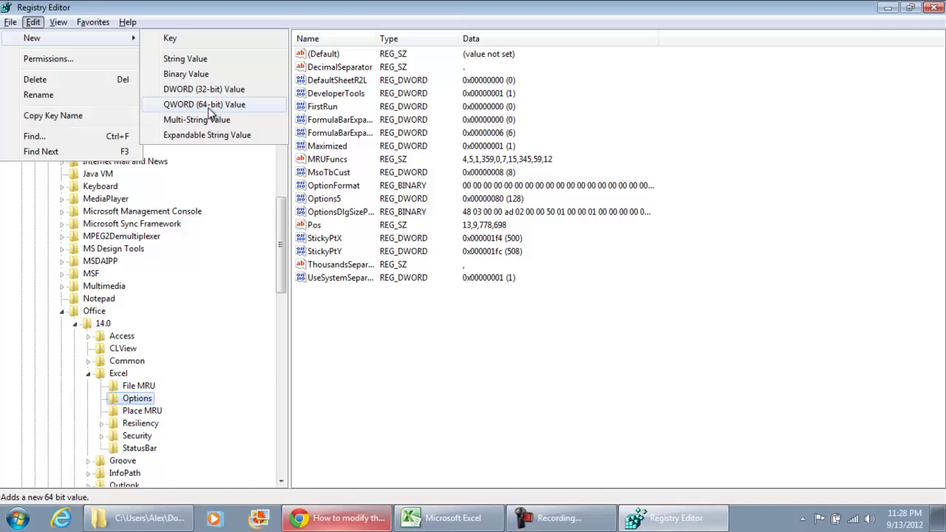
pyautogui.click(209, 107)
# Step: Rename New Value #1 to UndoHistory, the name given in the article
pyautogui.hotkey('alt', 'Tab')
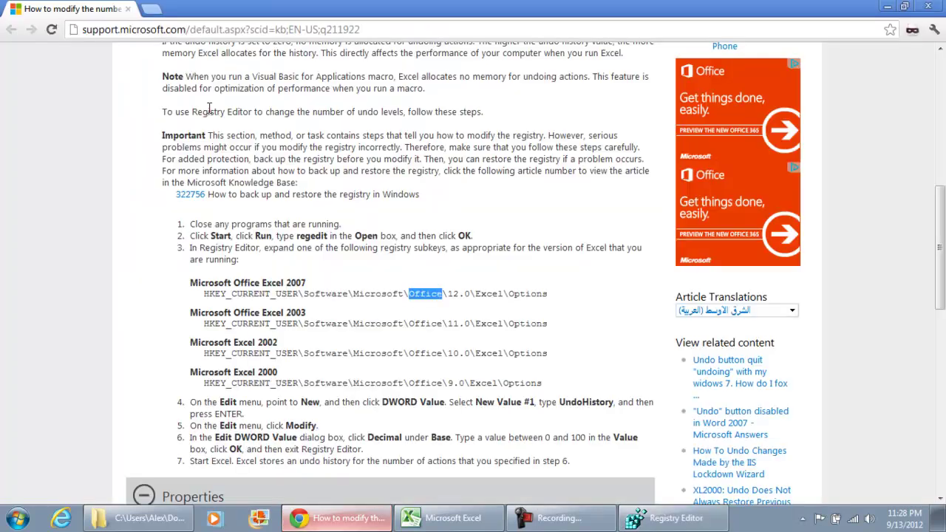
pyautogui.doubleClick(575, 402)
pyautogui.hotkey('alt', 'Tab')
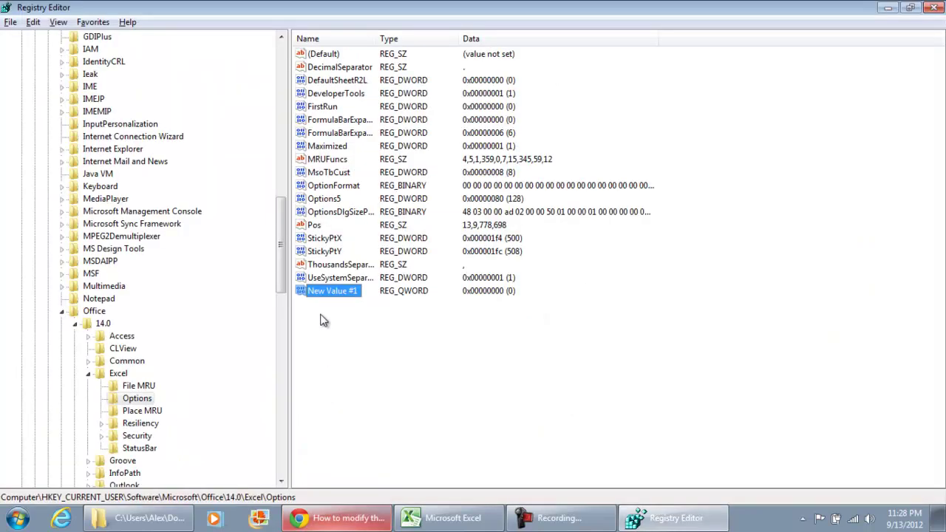
pyautogui.rightClick(332, 295)
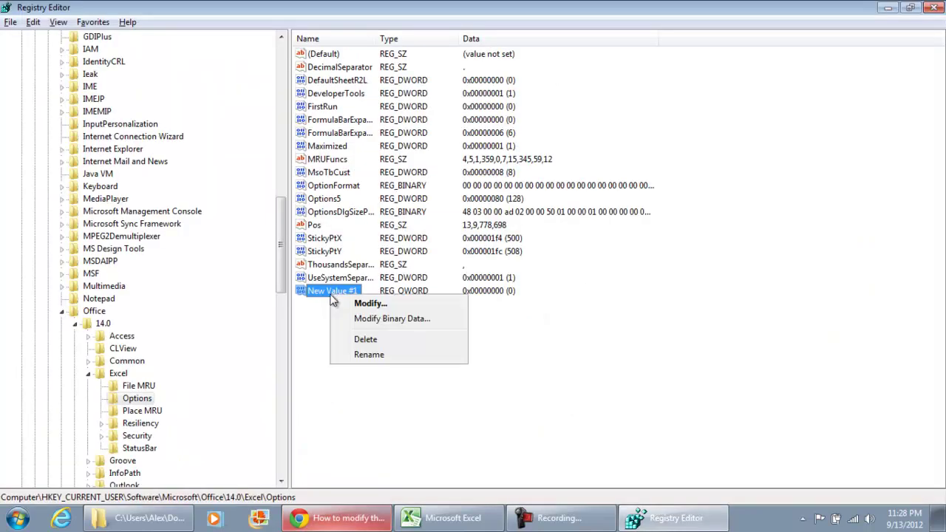
pyautogui.click(368, 355)
pyautogui.press('BackSpace')
pyautogui.write('Un')
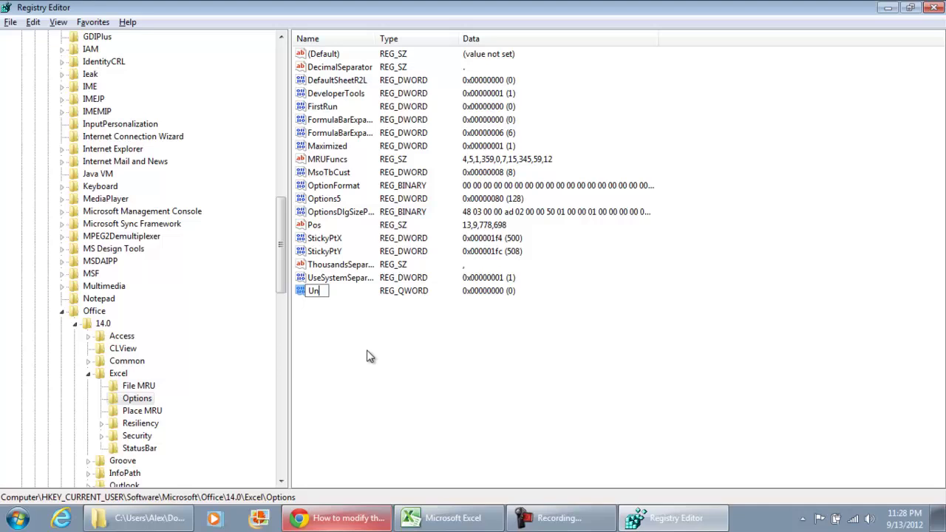
pyautogui.write('doHistory')
# Step: Commit the UndoHistory name and check the article's next instruction
pyautogui.press('Return')
pyautogui.hotkey('alt', 'Tab')
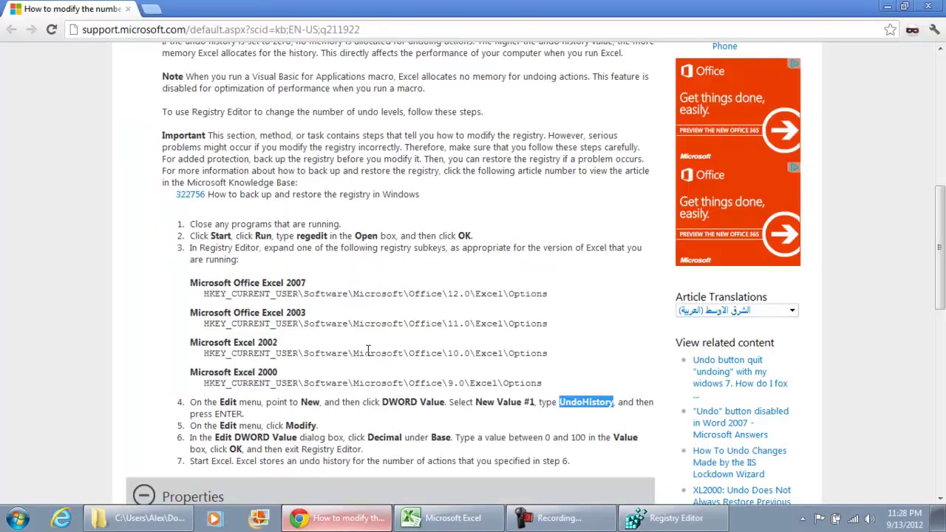
pyautogui.scroll(-1, 355, 364)
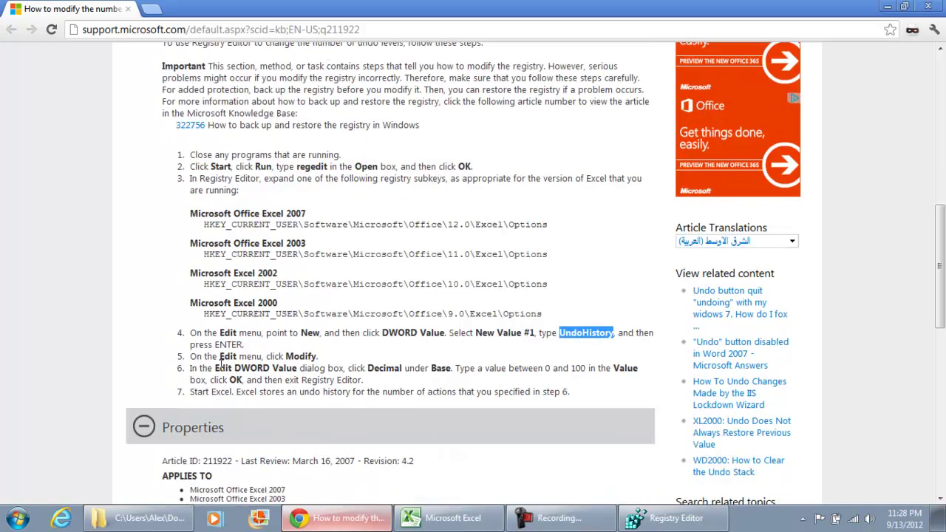
pyautogui.hotkey('alt', 'Tab')
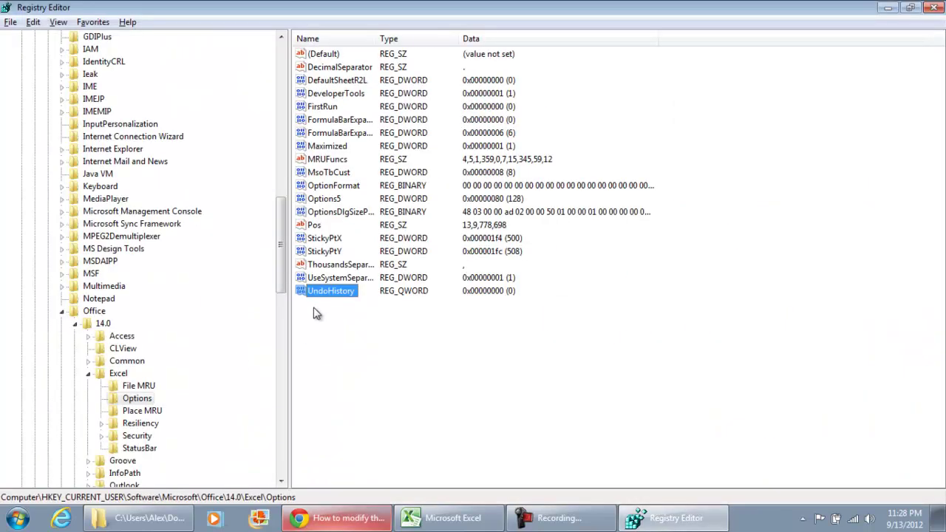
# Step: Set UndoHistory's value data to 100 hexadecimal (256)
pyautogui.rightClick(323, 290)
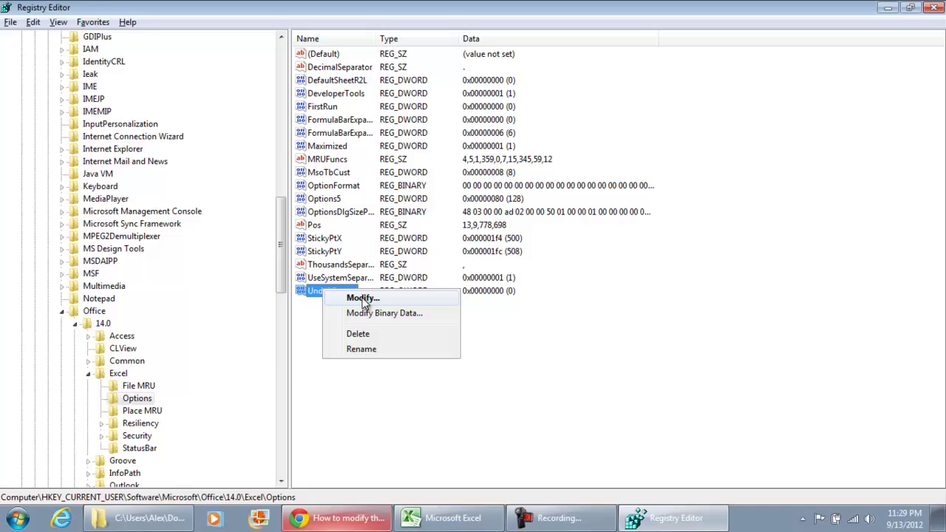
pyautogui.click(363, 298)
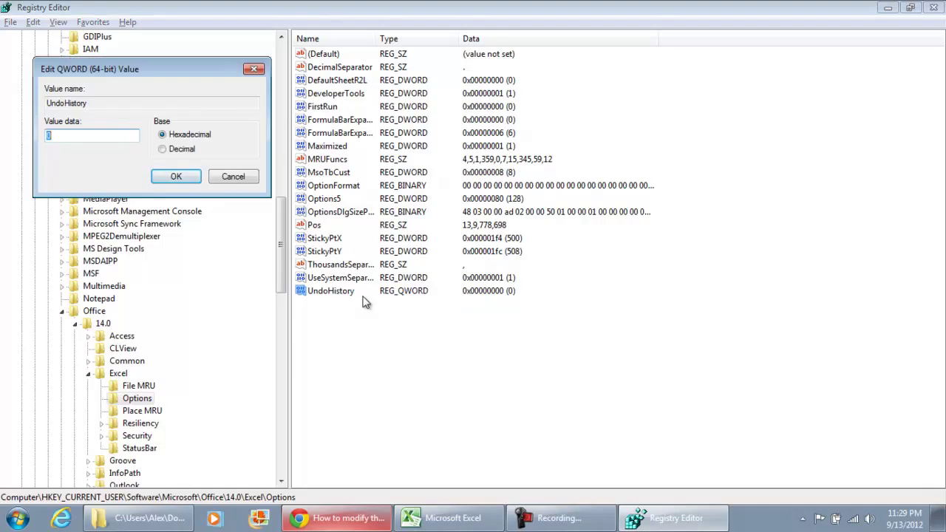
pyautogui.write('100')
pyautogui.click(176, 178)
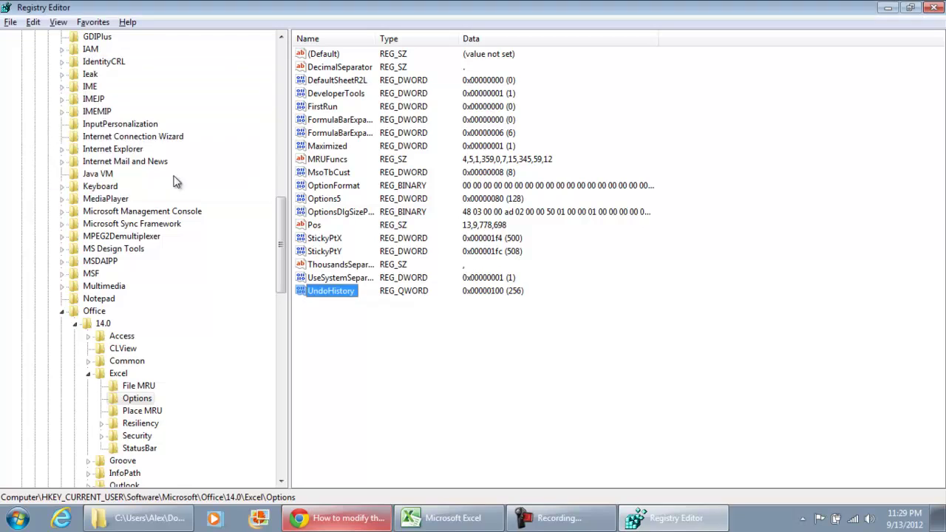
pyautogui.hotkey('alt', 'Tab')
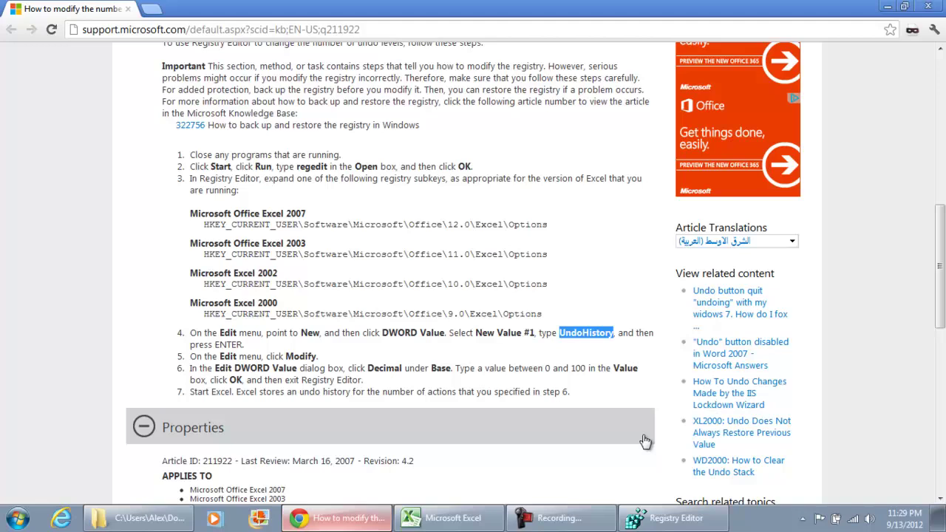
# Step: Close Excel without saving and relaunch Excel 2010 so the new setting loads
pyautogui.click(484, 515)
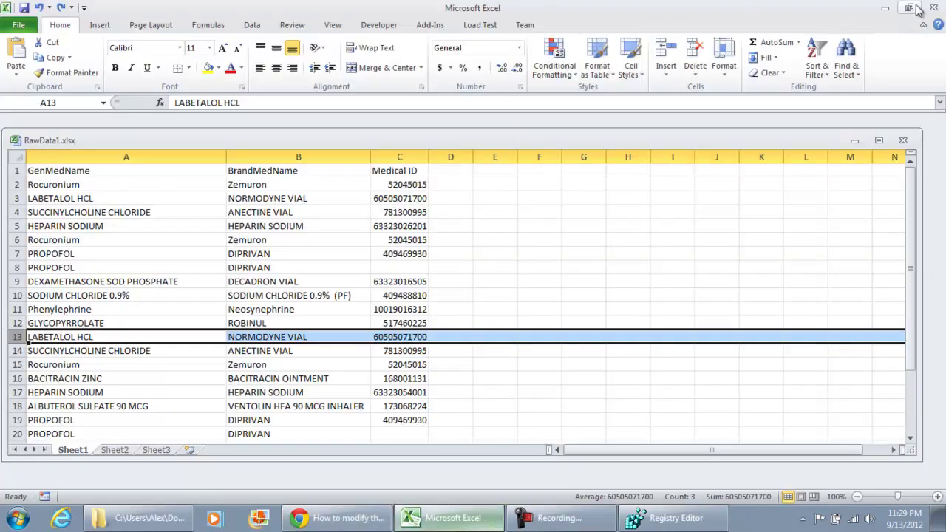
pyautogui.click(933, 7)
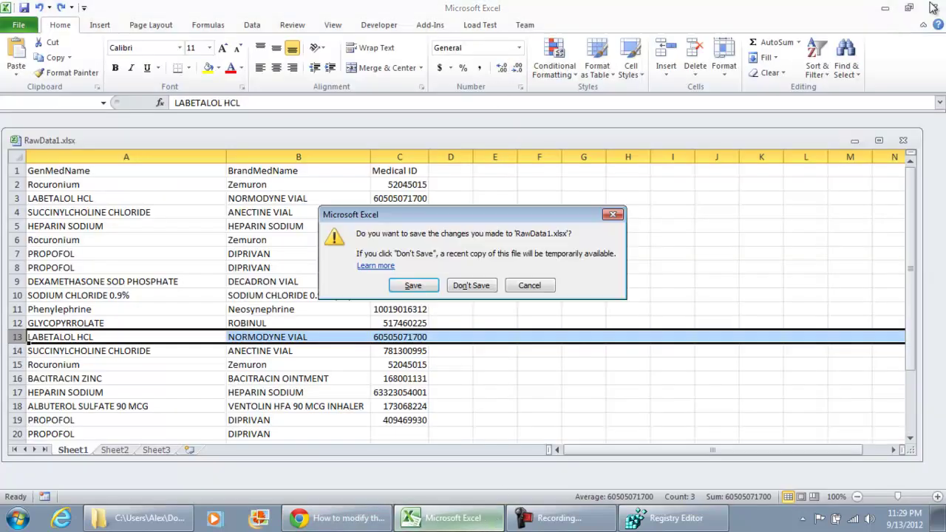
pyautogui.click(478, 290)
pyautogui.click(23, 520)
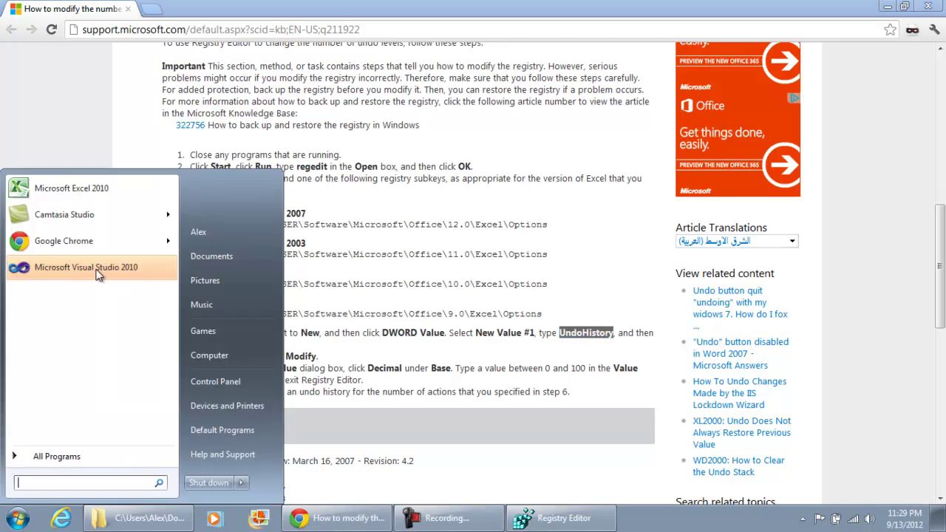
pyautogui.click(115, 189)
# Step: Close the blank Book1, reopen RawData1.xlsx from recent files, and select cell B2
pyautogui.click(250, 223)
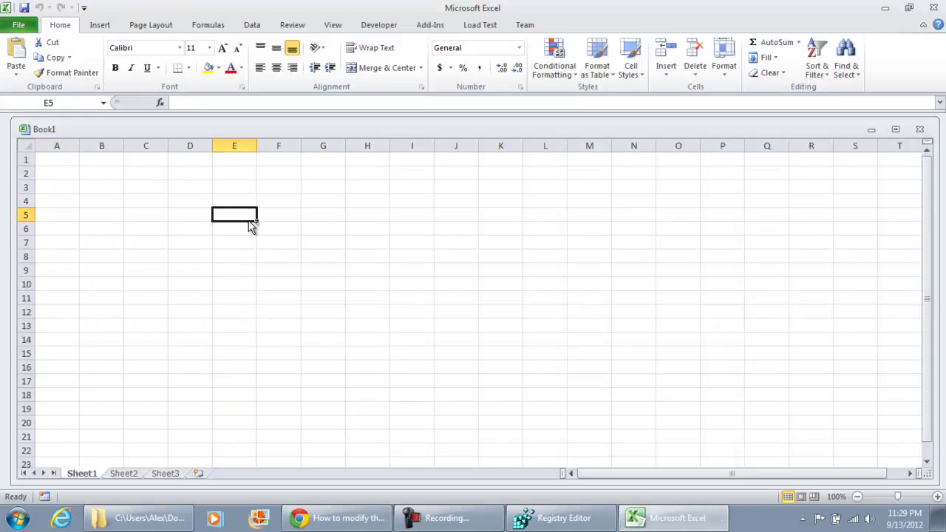
pyautogui.hotkey('ctrl', 'w')
pyautogui.click(19, 24)
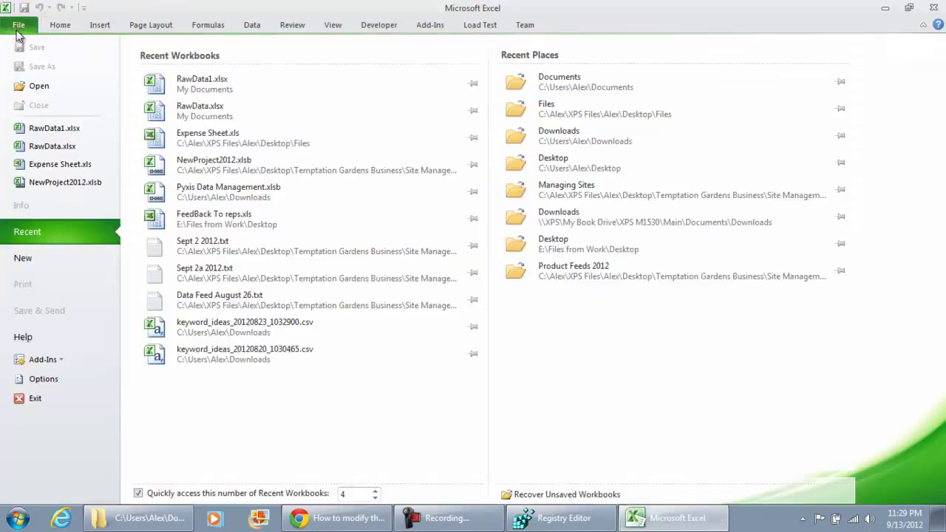
pyautogui.click(197, 96)
pyautogui.click(260, 181)
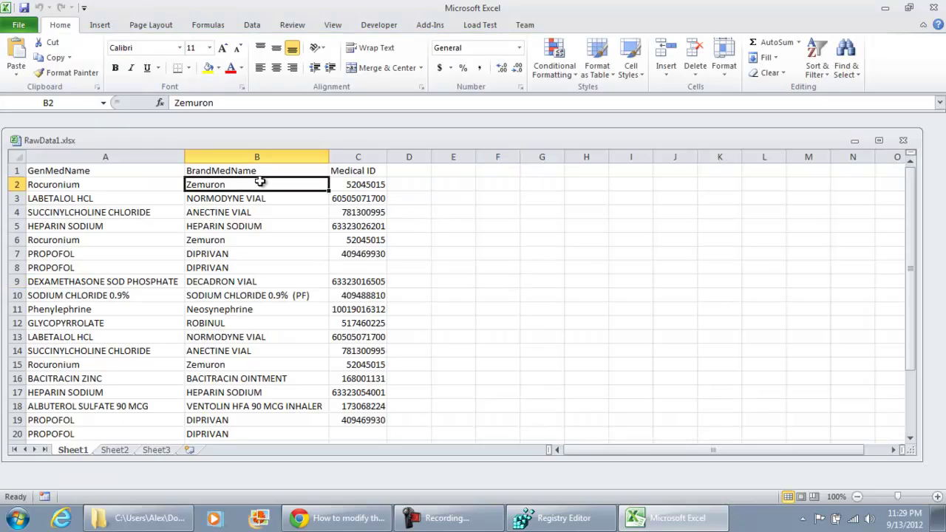
# Step: Enter the digits 1–9, 0 twice down column B, filling B2 through B21
pyautogui.write('1')
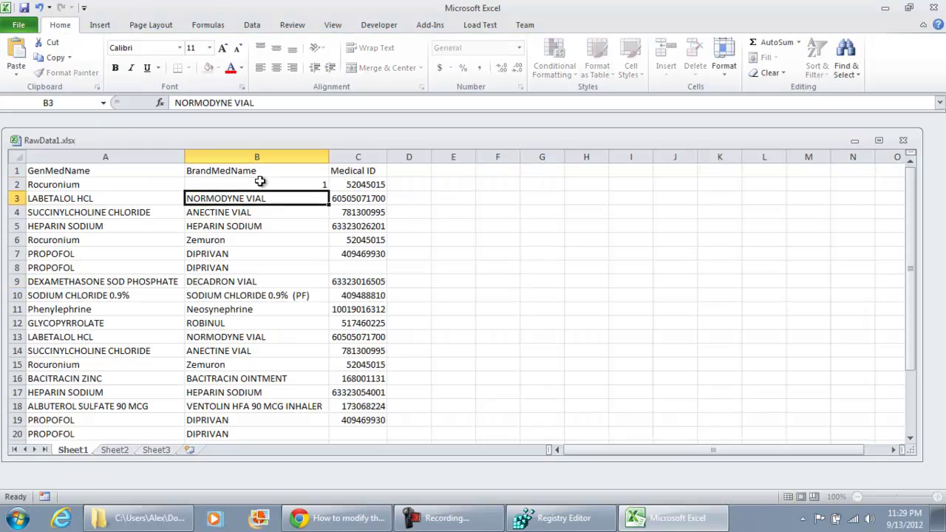
pyautogui.write(' 2 3 4 5 6 7 8 9 0 ')
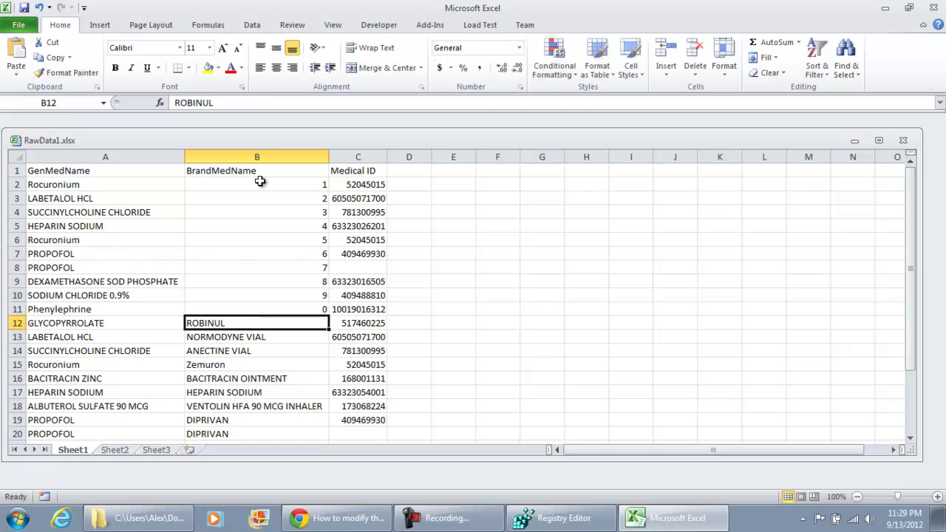
pyautogui.write('1 2 3 4 5 6')
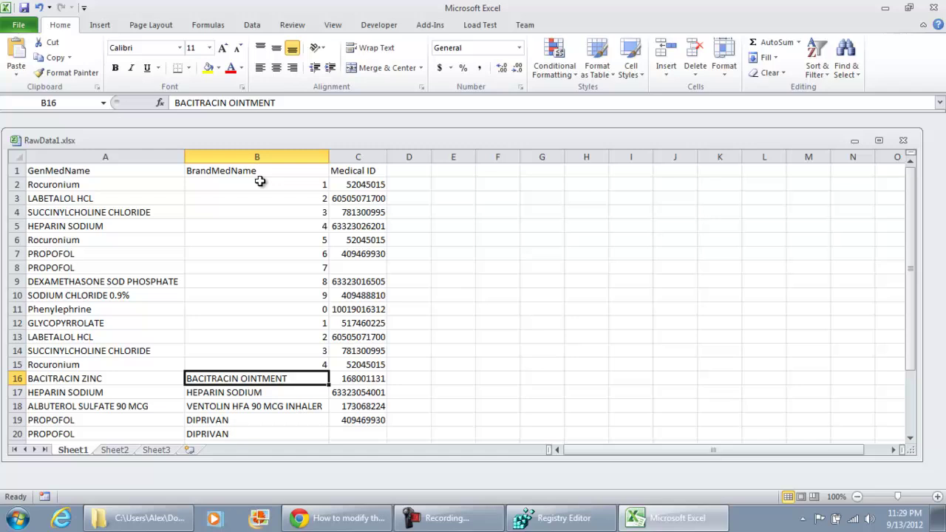
pyautogui.write(' 7 8 9 ')
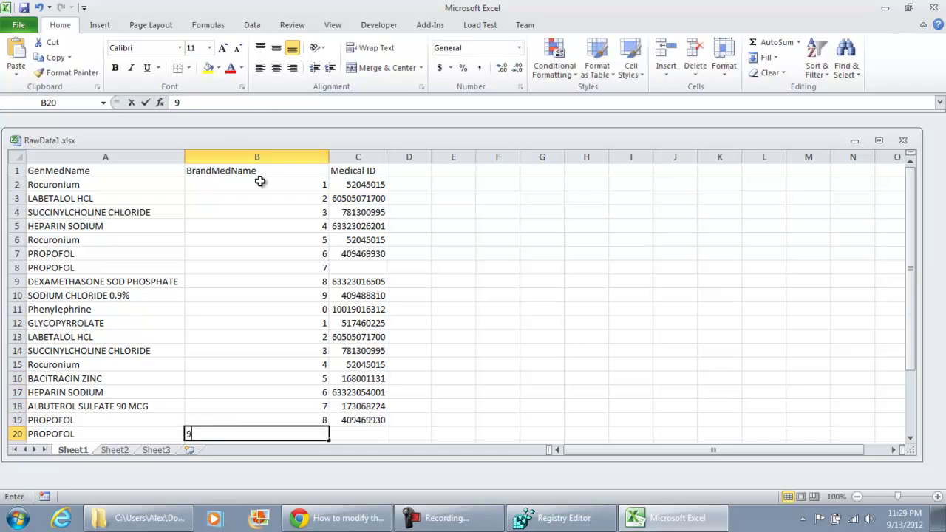
pyautogui.write('0')
pyautogui.press('Return')
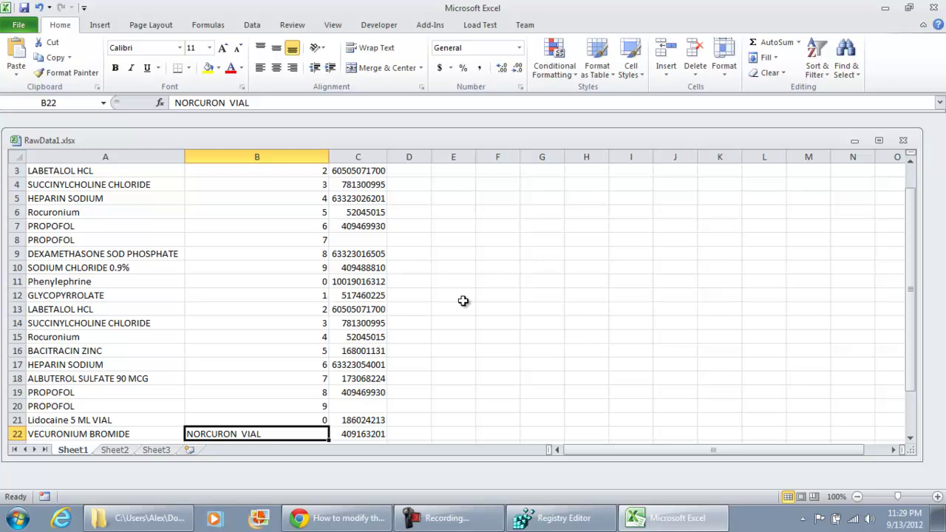
pyautogui.click(550, 515)
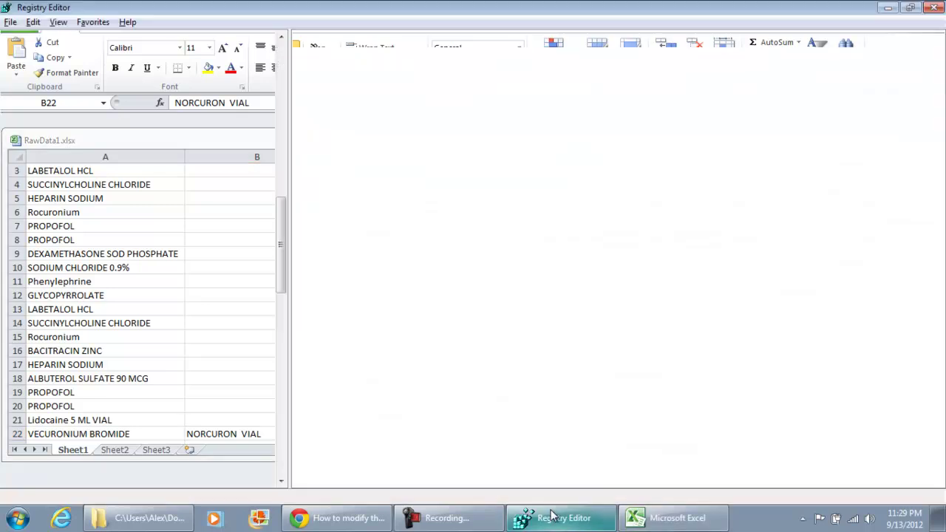
pyautogui.hotkey('alt', 'Tab')
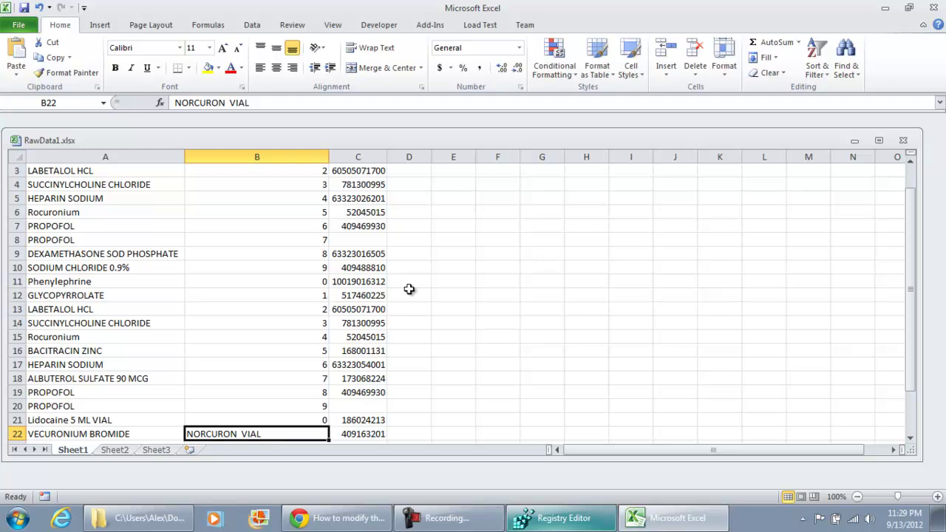
# Step: Undo twenty times, restoring every brand name from B21 back up to Zemuron in B2
pyautogui.click(39, 7)
pyautogui.click(40, 9)
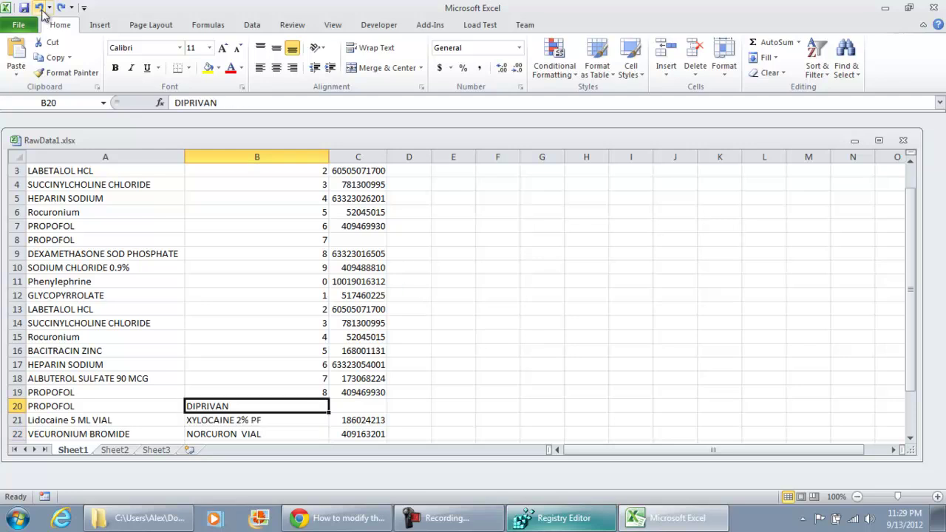
pyautogui.click(40, 9)
pyautogui.click(41, 9)
pyautogui.click(41, 9)
pyautogui.click(41, 9)
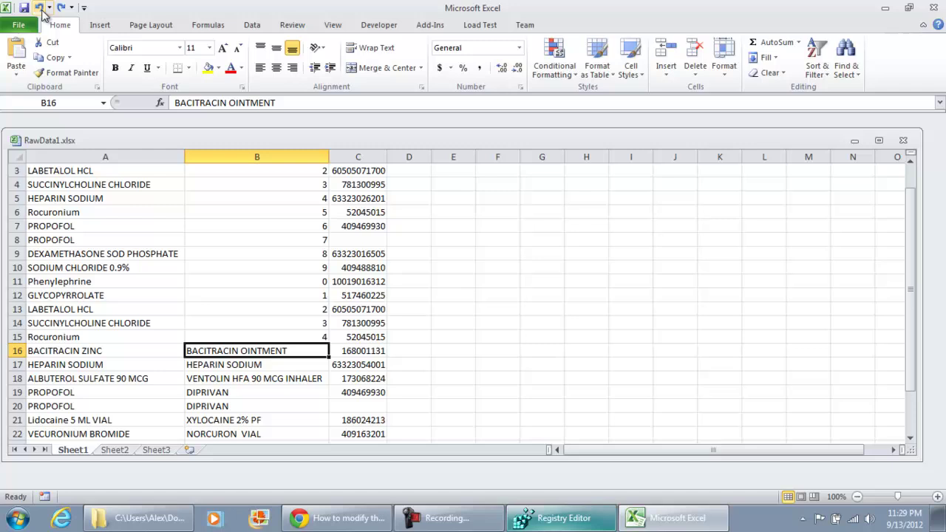
pyautogui.click(41, 9)
pyautogui.click(40, 9)
pyautogui.click(41, 8)
pyautogui.click(41, 9)
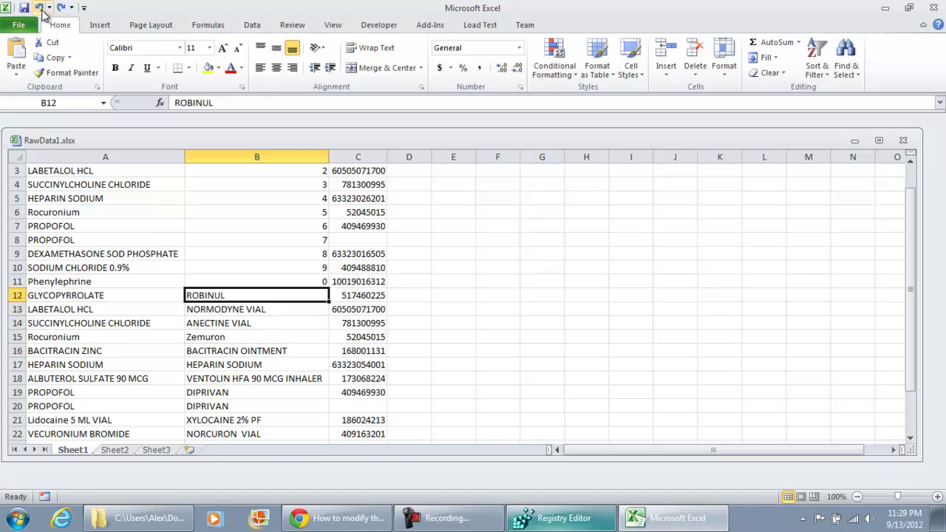
pyautogui.click(41, 9)
pyautogui.click(41, 9)
pyautogui.click(40, 9)
pyautogui.click(40, 8)
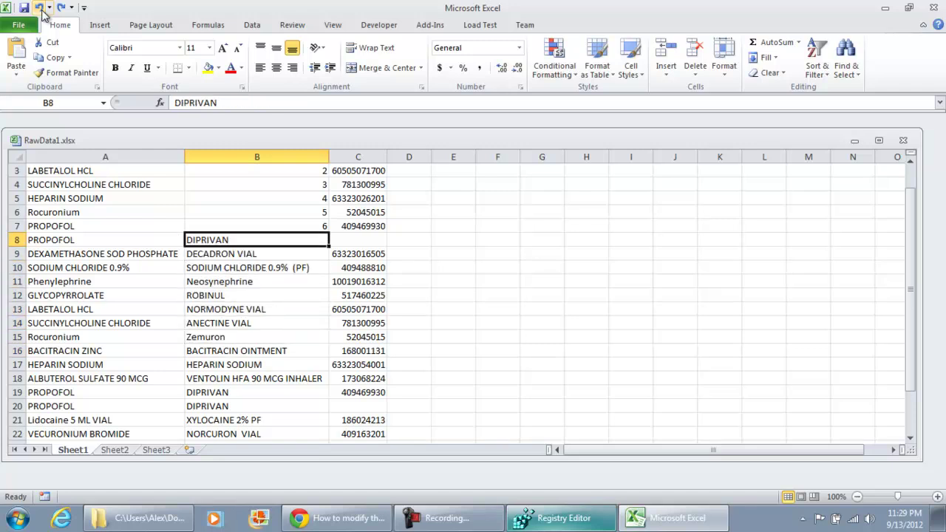
pyautogui.click(40, 9)
pyautogui.click(40, 8)
pyautogui.click(40, 9)
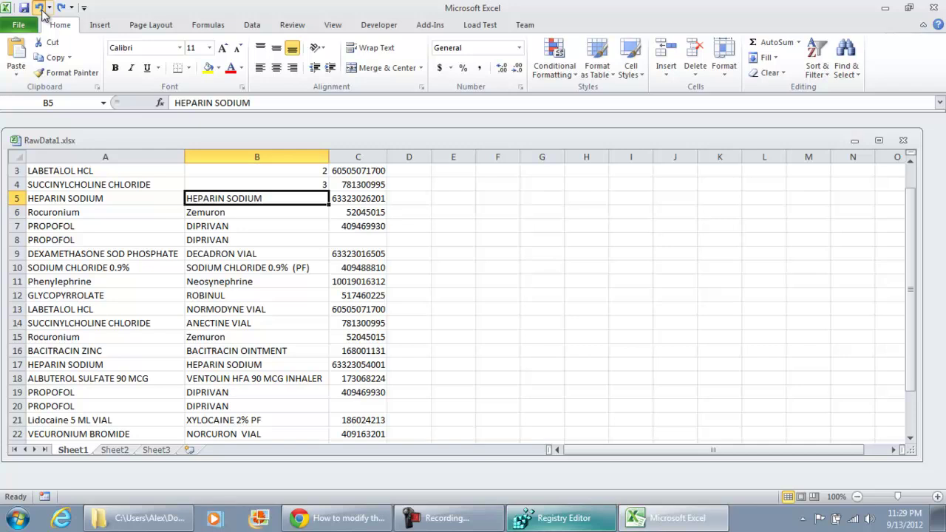
pyautogui.click(40, 9)
pyautogui.click(41, 9)
pyautogui.click(41, 9)
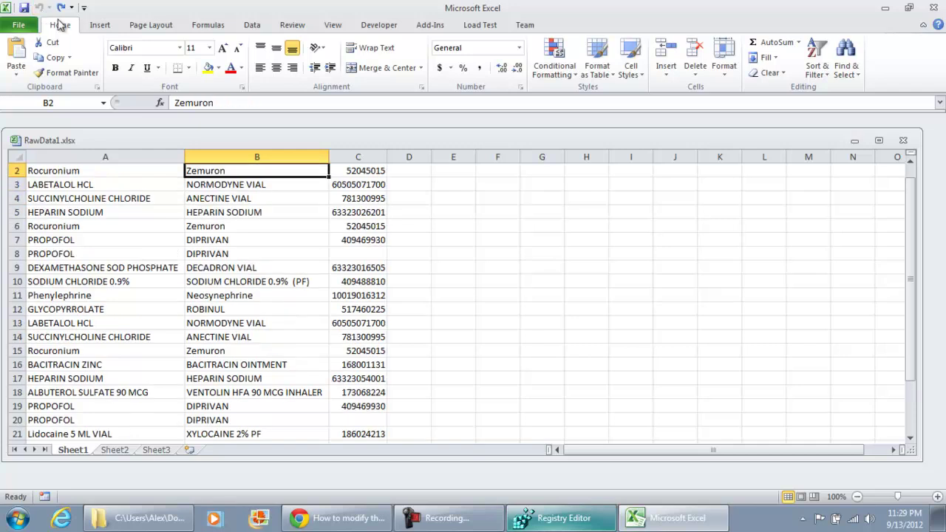
pyautogui.scroll(1, 273, 218)
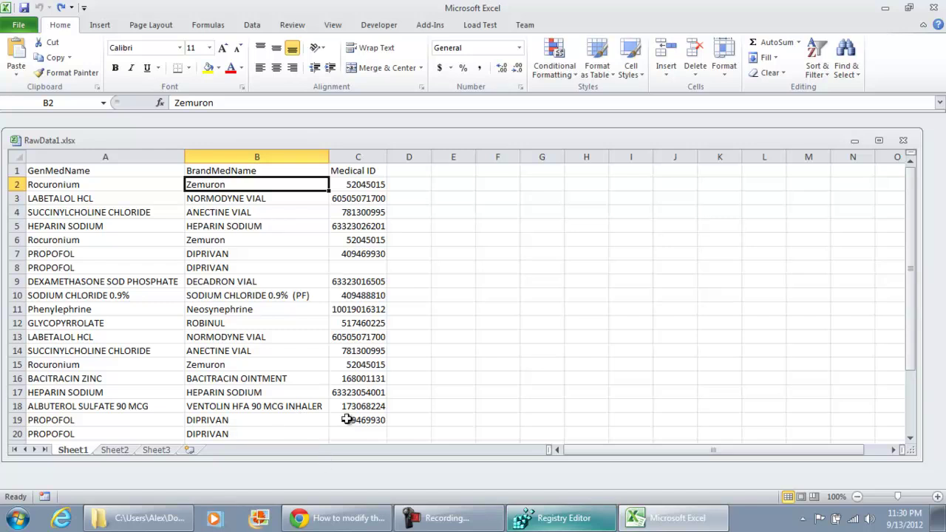
# Step: Delete the UndoHistory value from Excel\Options and confirm the deletion
pyautogui.click(561, 518)
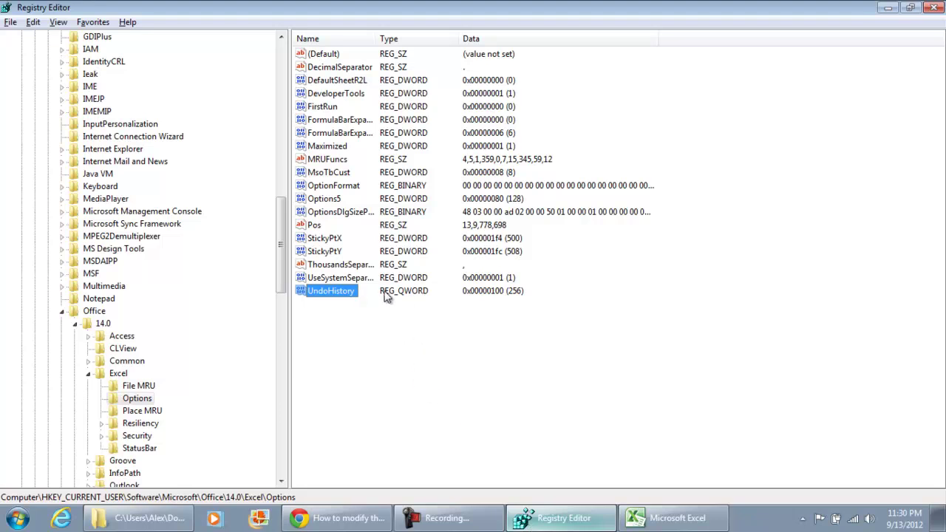
pyautogui.press('Delete')
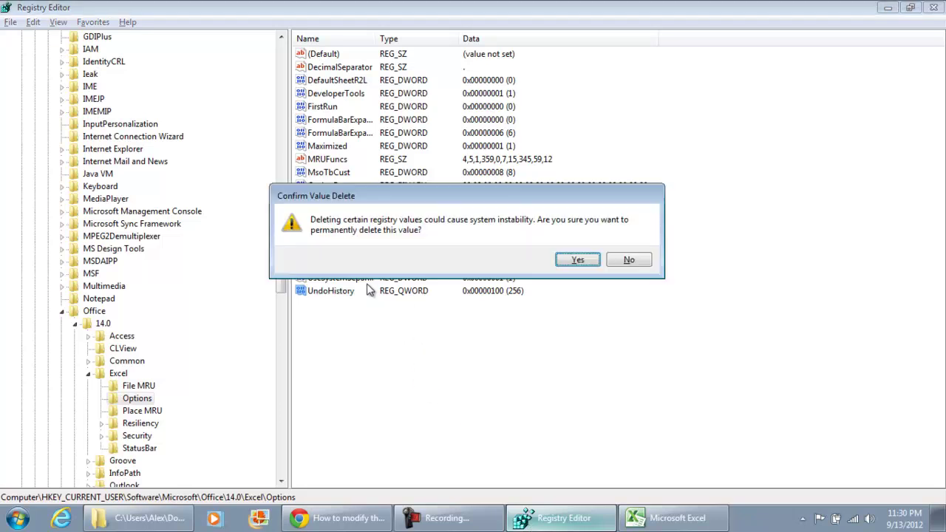
pyautogui.press('Return')
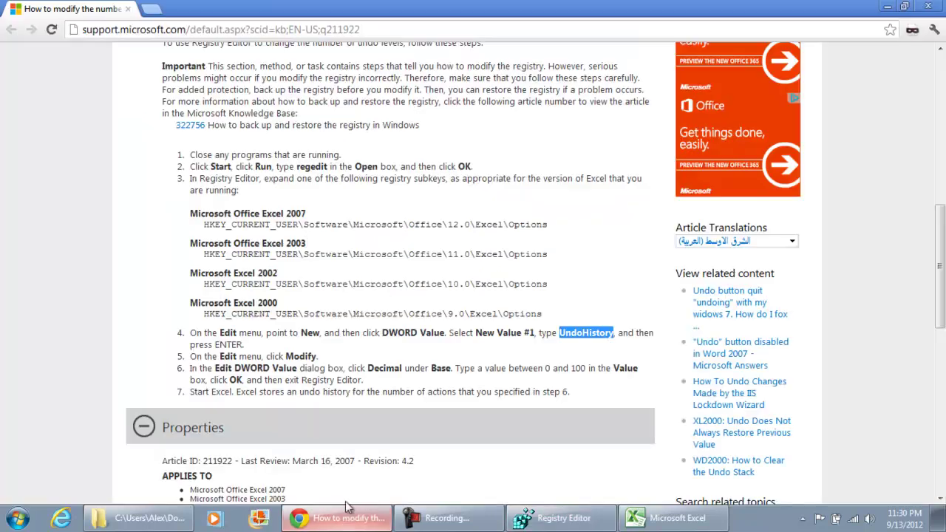
# Step: Scroll to the article top and highlight the title 'How to modify the number of undo levels in Excel'
pyautogui.click(339, 517)
pyautogui.click(377, 118)
pyautogui.scroll(8, 377, 119)
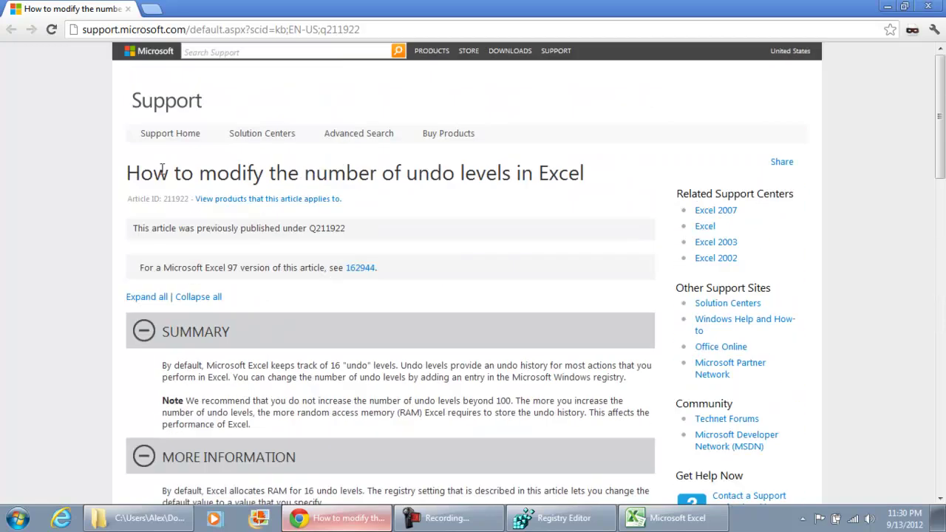
pyautogui.moveTo(158, 168); pyautogui.dragTo(584, 172)
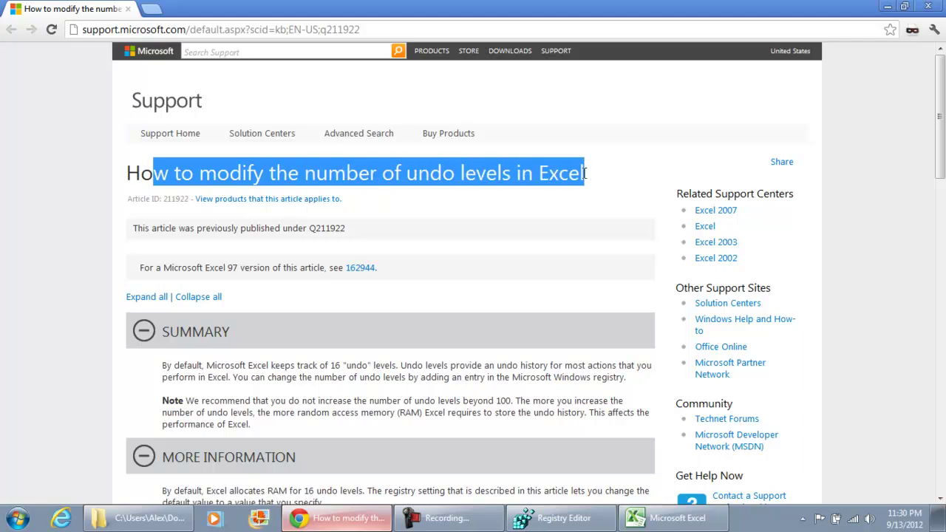